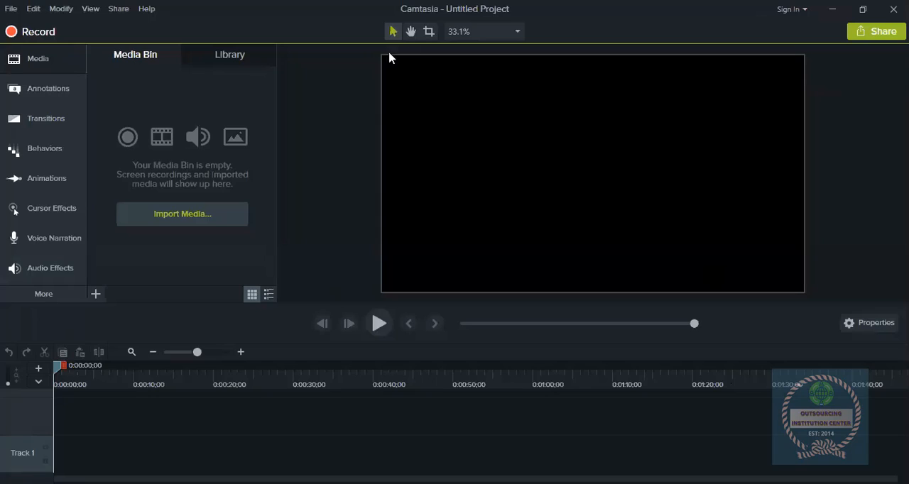
# - Review the available project, editing, viewing and sharing commands for the untitled project
pyautogui.click(10, 10)
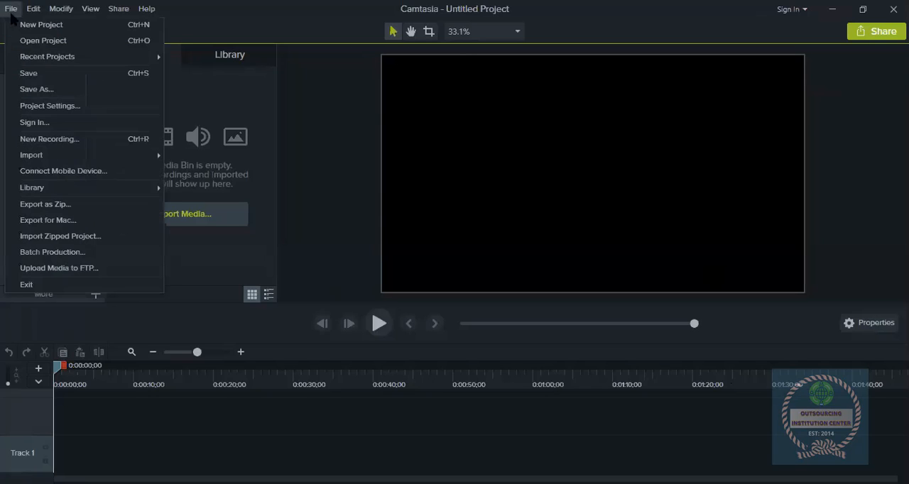
pyautogui.click(268, 6)
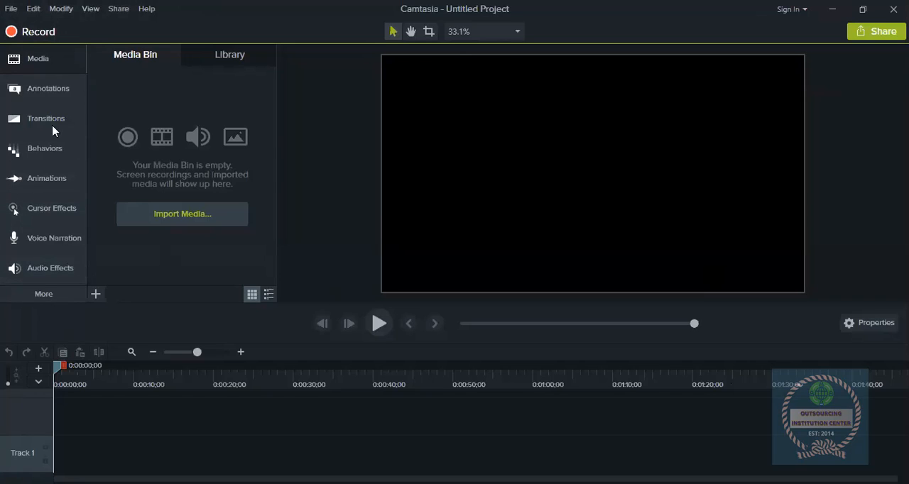
pyautogui.click(10, 8)
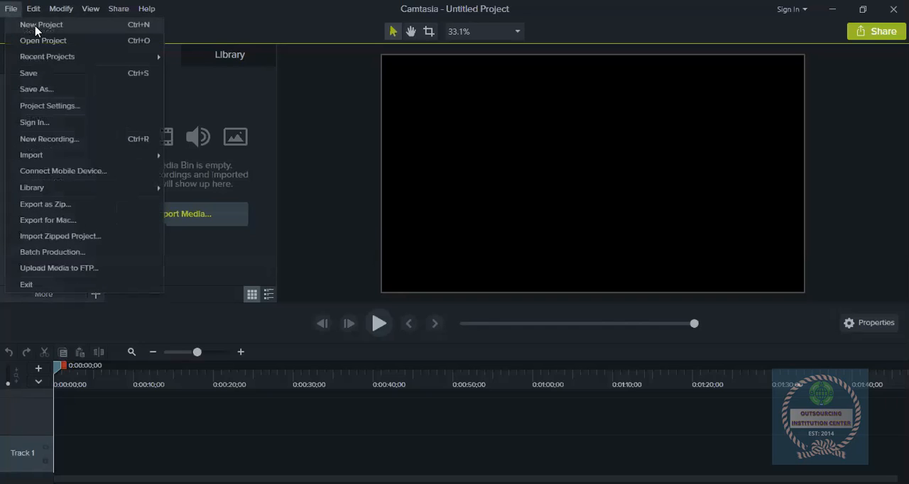
pyautogui.moveTo(47, 61)
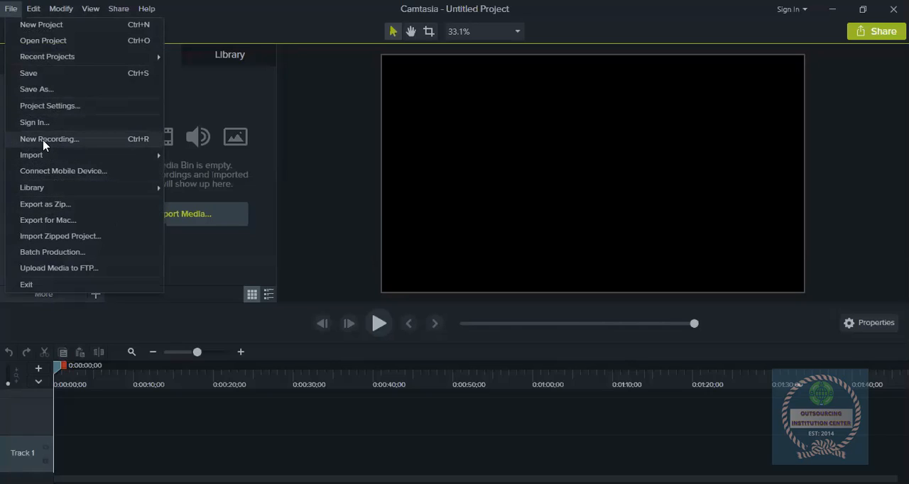
pyautogui.click(30, 9)
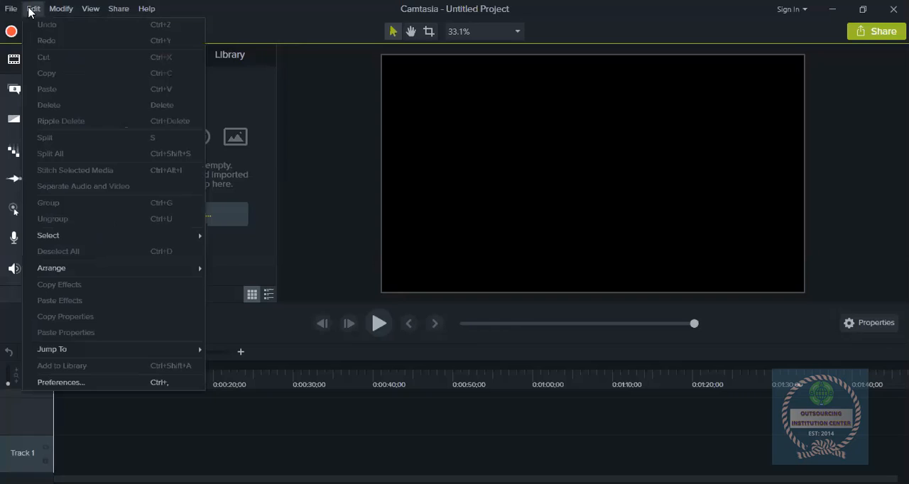
pyautogui.moveTo(73, 9)
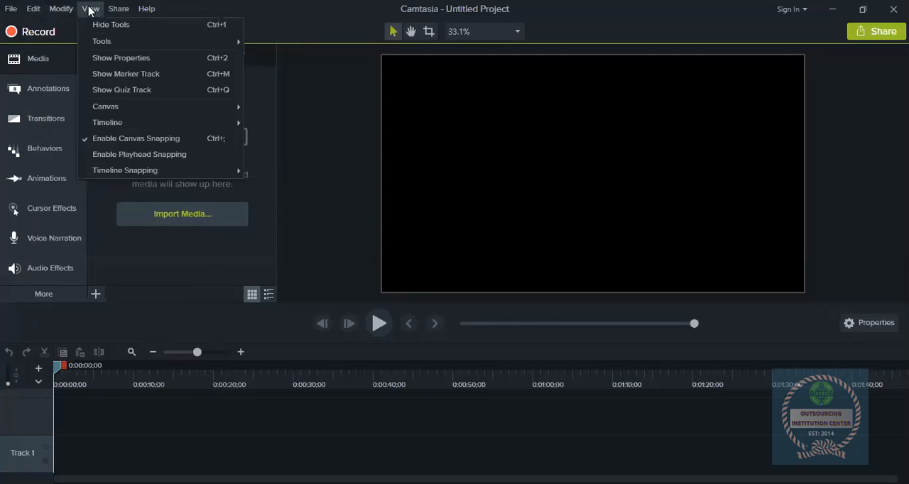
pyautogui.moveTo(152, 9)
pyautogui.moveTo(117, 9)
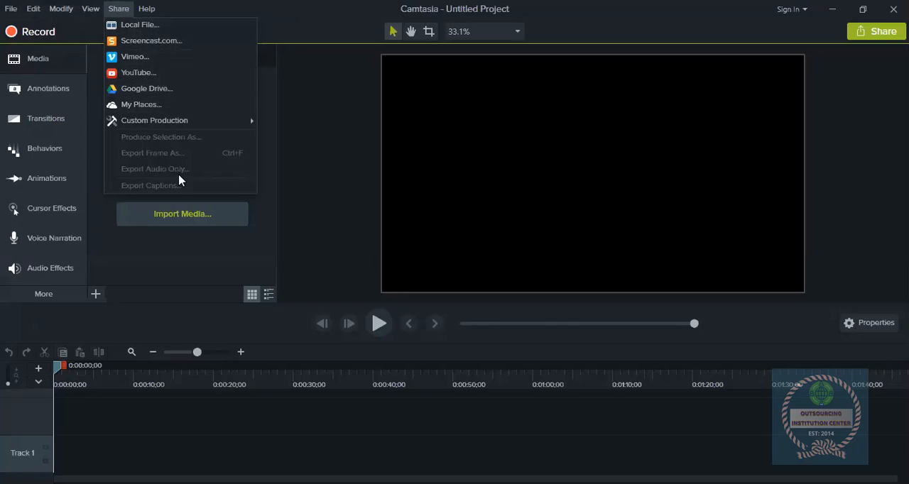
pyautogui.click(319, 7)
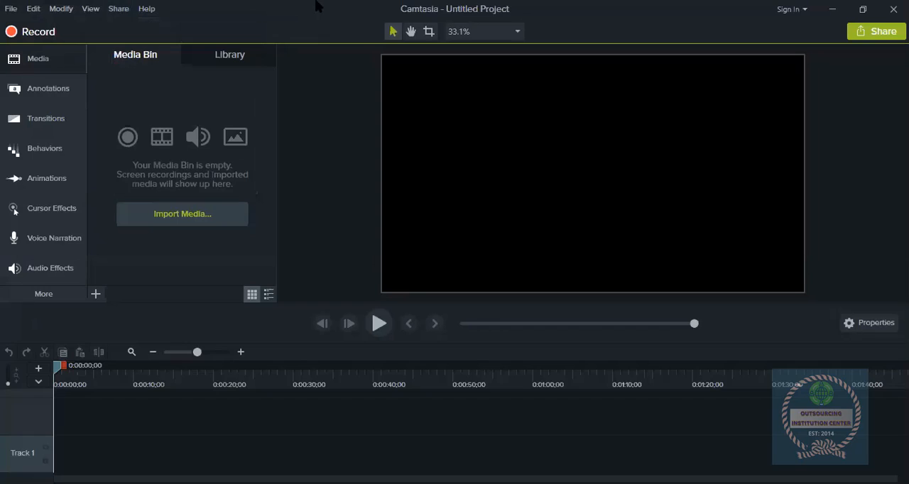
# - Examine the sharing destinations, from local file and YouTube to the custom production options
pyautogui.click(878, 38)
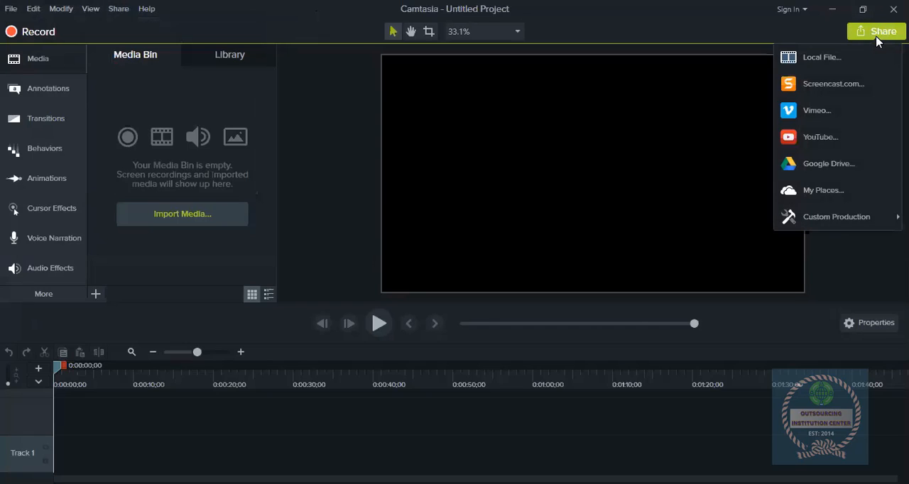
pyautogui.click(877, 38)
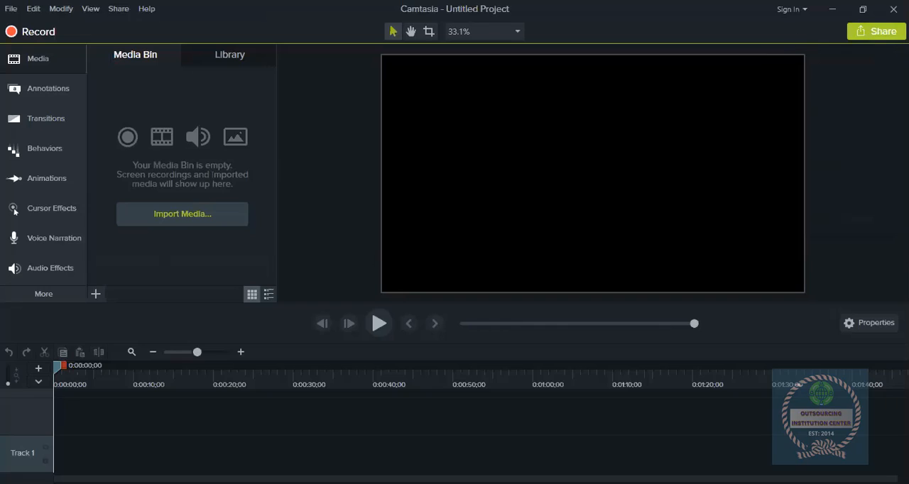
pyautogui.click(877, 33)
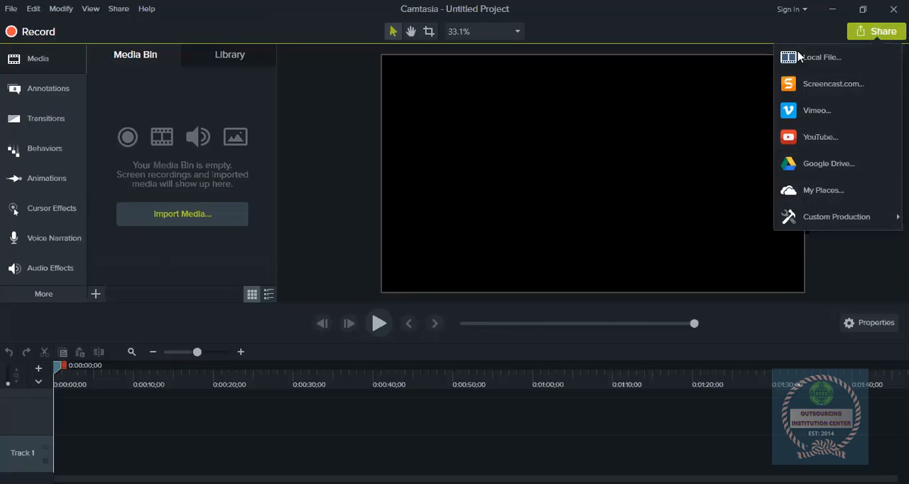
pyautogui.moveTo(809, 228)
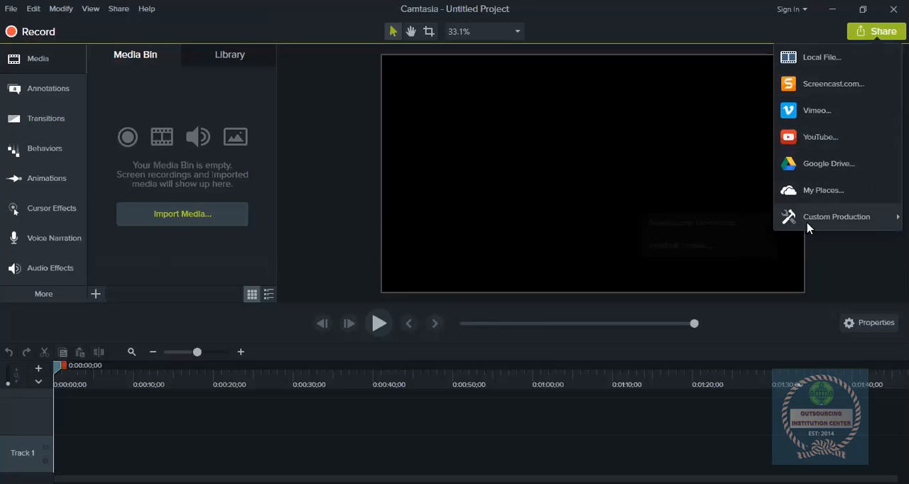
pyautogui.click(211, 95)
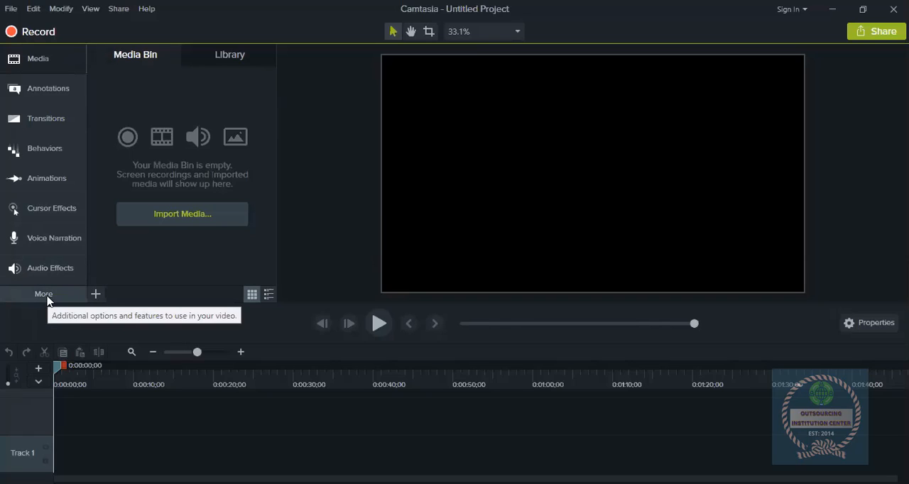
# - Import zoom_0.mp4 into the media bin and place it at the start of Track 1
pyautogui.click(95, 294)
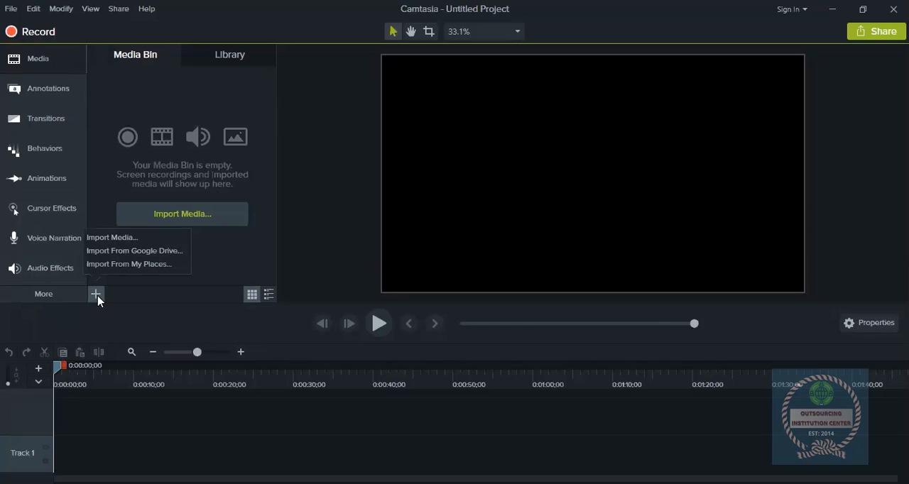
pyautogui.click(117, 246)
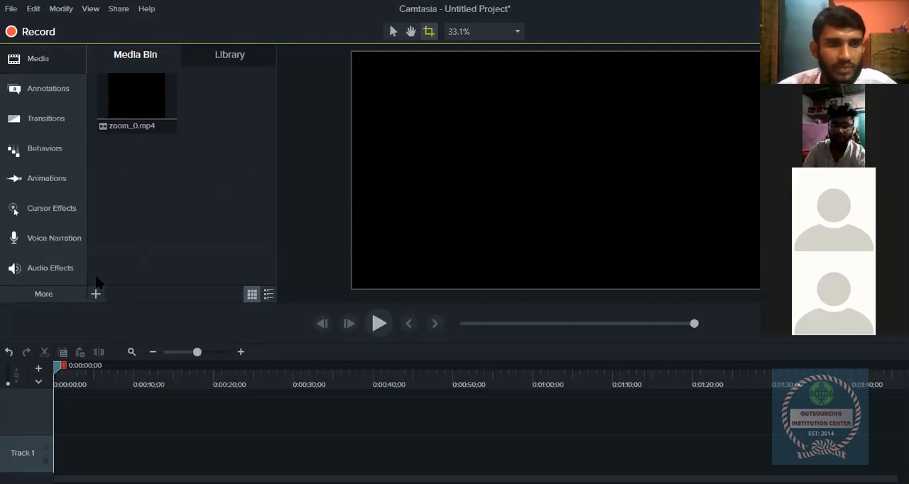
pyautogui.moveTo(116, 87); pyautogui.dragTo(142, 107)
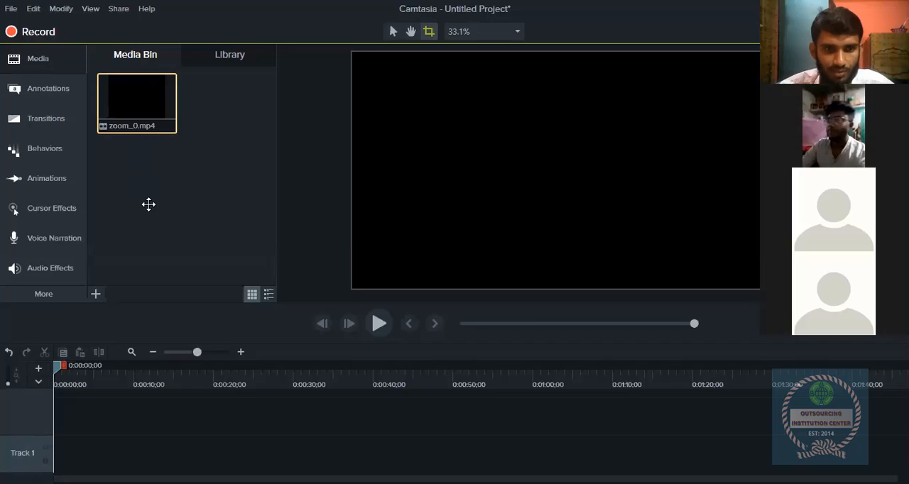
pyautogui.moveTo(148, 204); pyautogui.dragTo(57, 442)
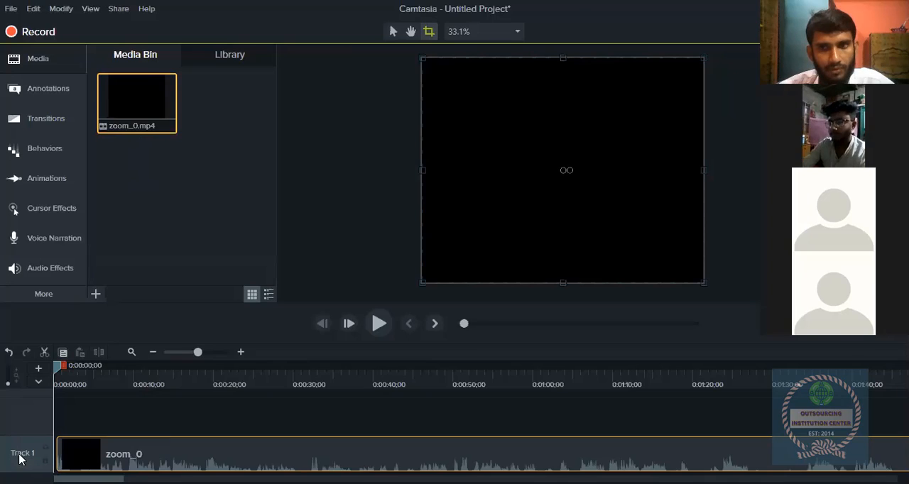
# - Delete the opening section of the zoom_0 clip on Track 1, from 0:00:00;00 to 0:00:18;24
pyautogui.click(198, 460)
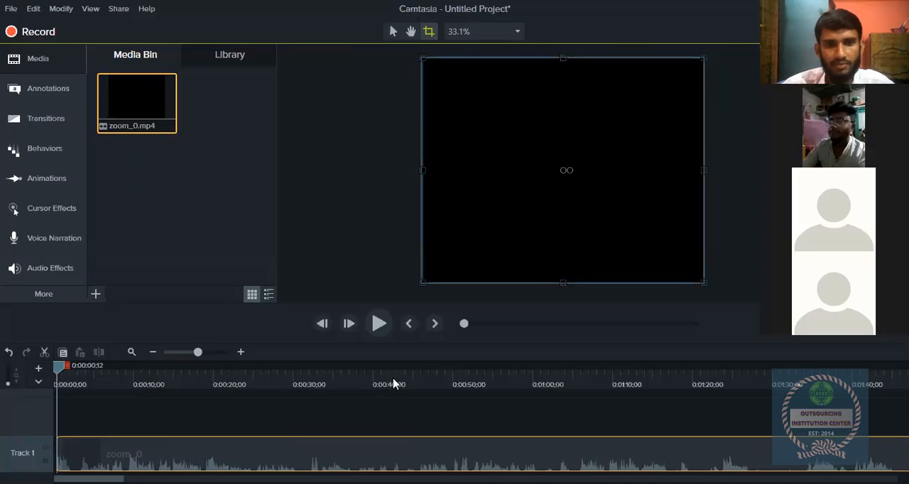
pyautogui.click(379, 323)
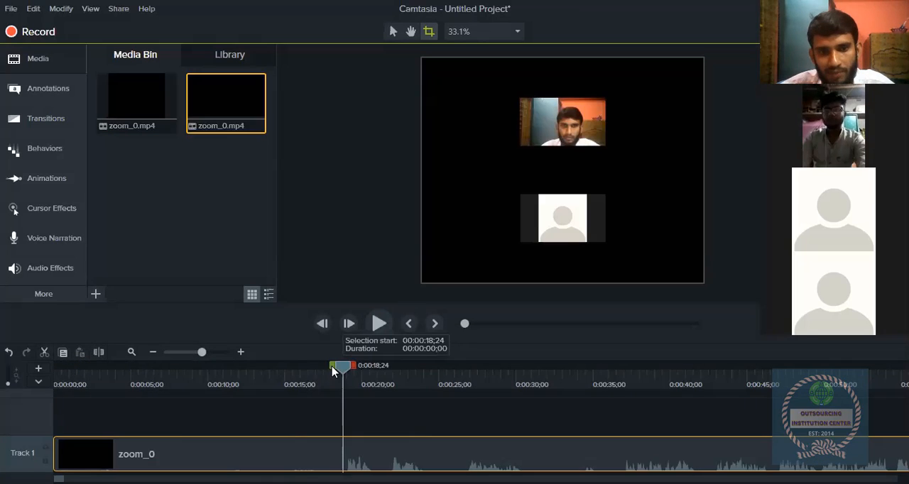
pyautogui.moveTo(335, 371); pyautogui.dragTo(3, 452)
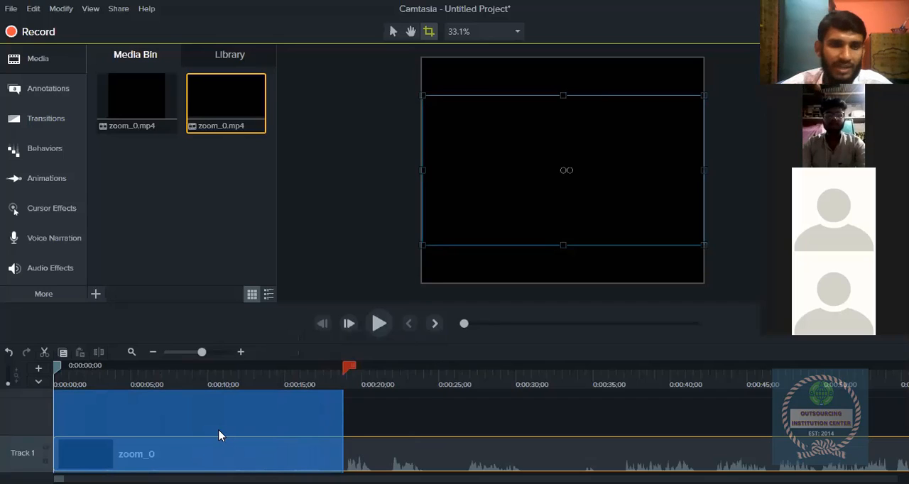
pyautogui.rightClick(219, 435)
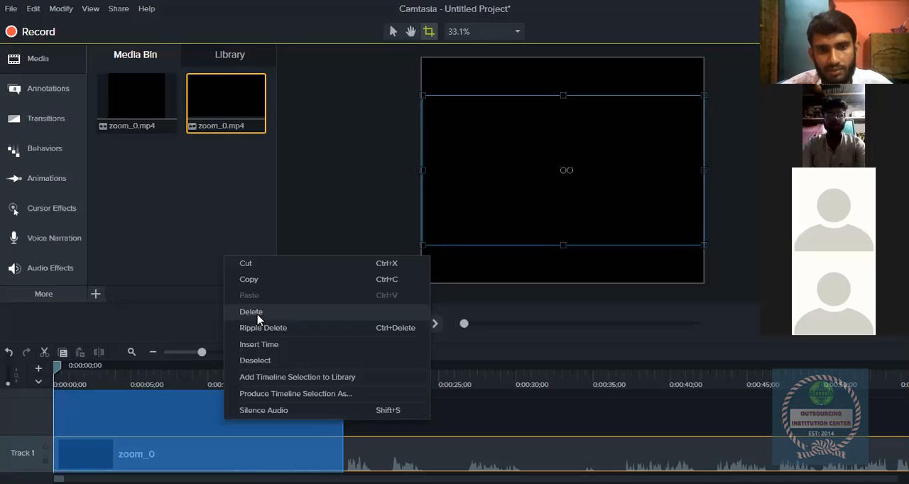
pyautogui.click(344, 167)
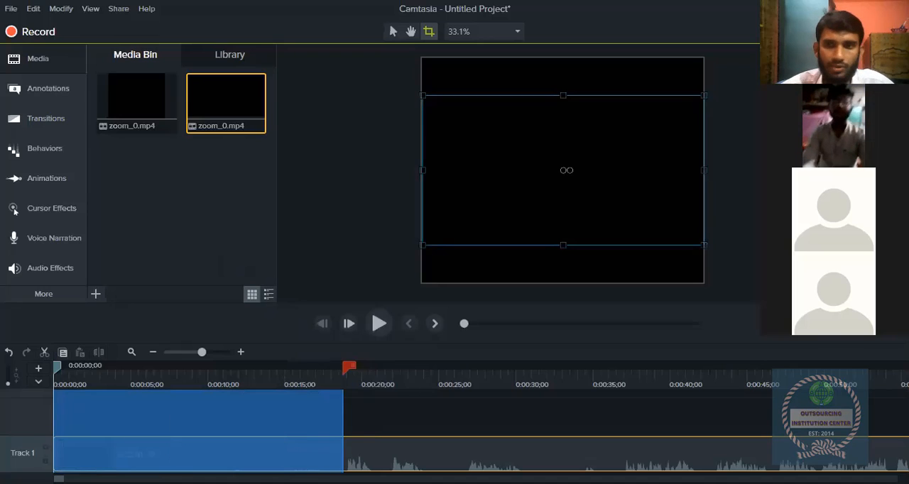
pyautogui.rightClick(169, 441)
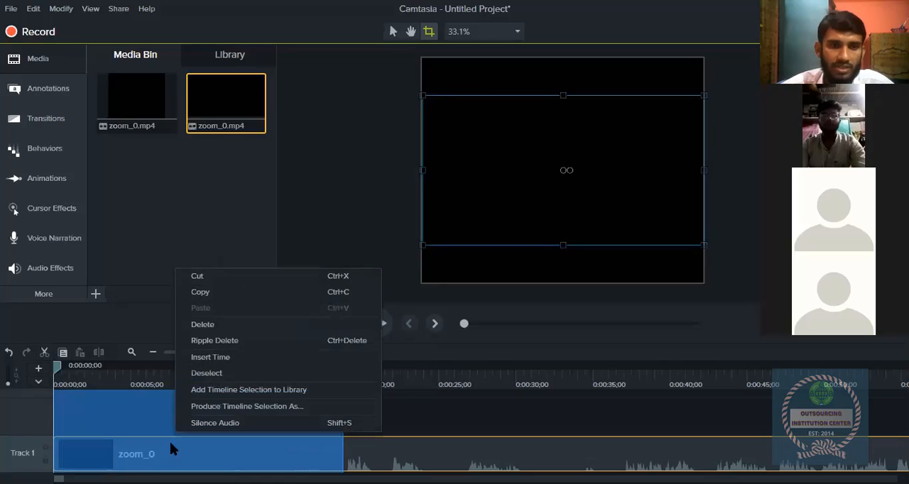
pyautogui.click(203, 325)
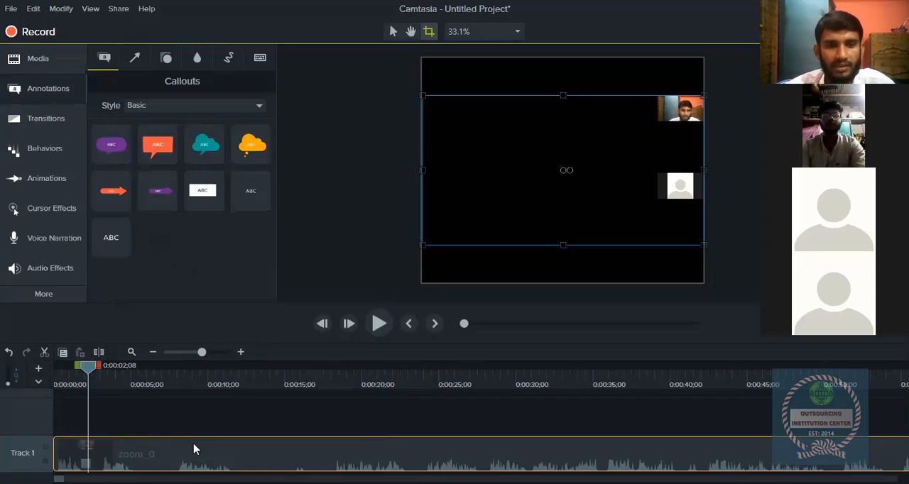
pyautogui.hotkey('ctrl', 'z')
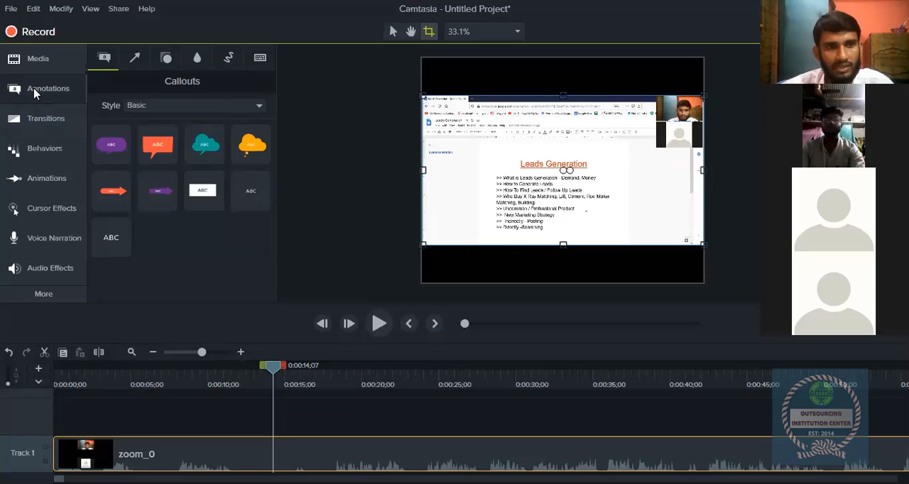
# - Browse the available annotations, behaviors, Zoom-n-Pan animations and cursor effects
pyautogui.click(34, 90)
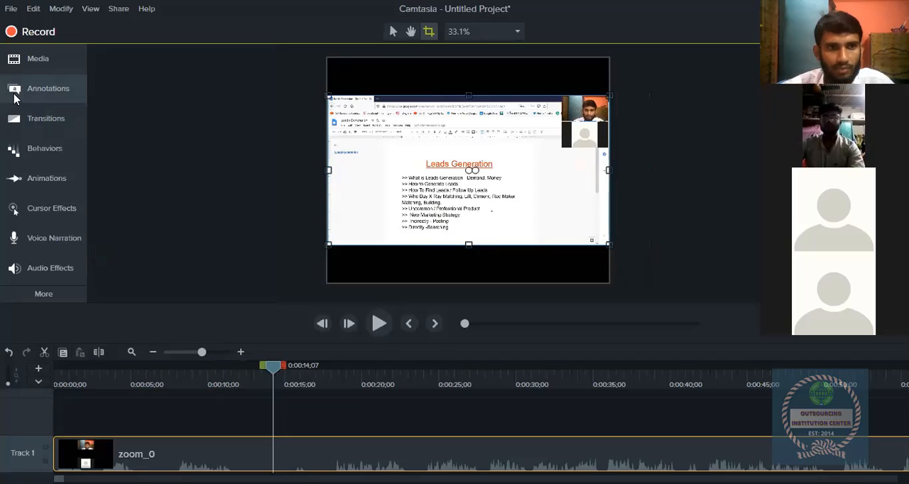
pyautogui.click(25, 96)
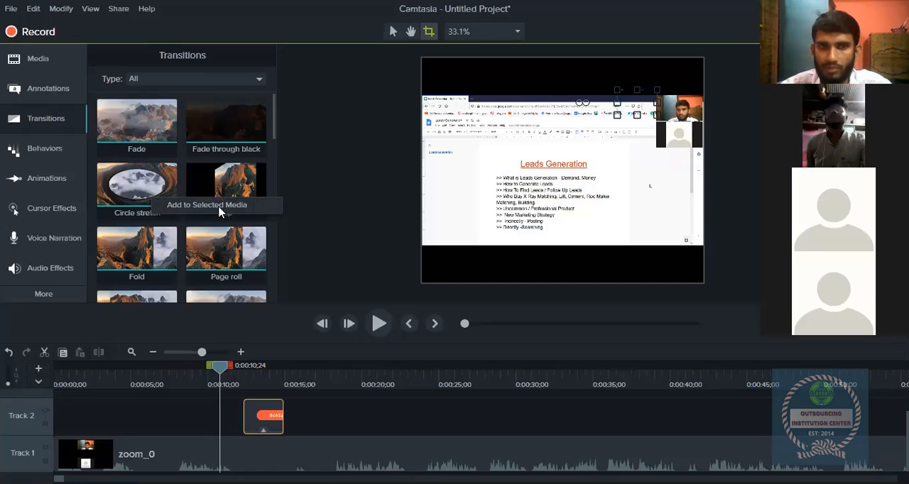
pyautogui.click(44, 148)
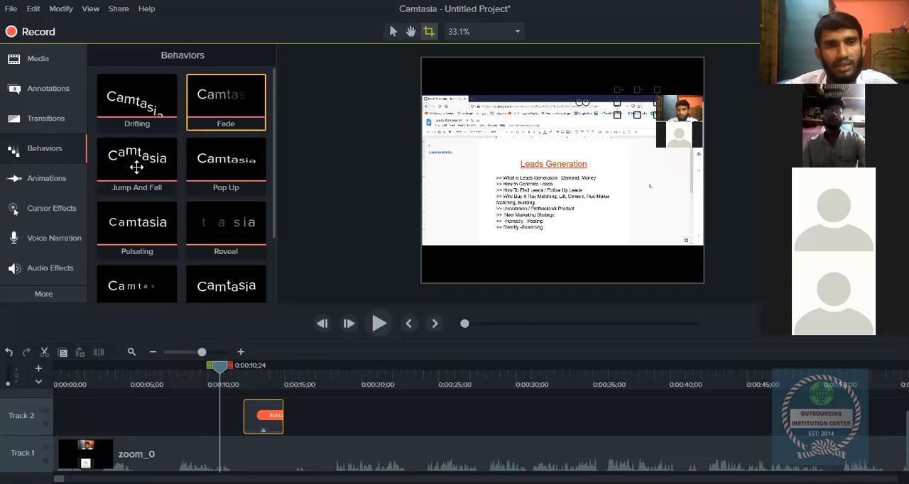
pyautogui.scroll(-1, 144, 242)
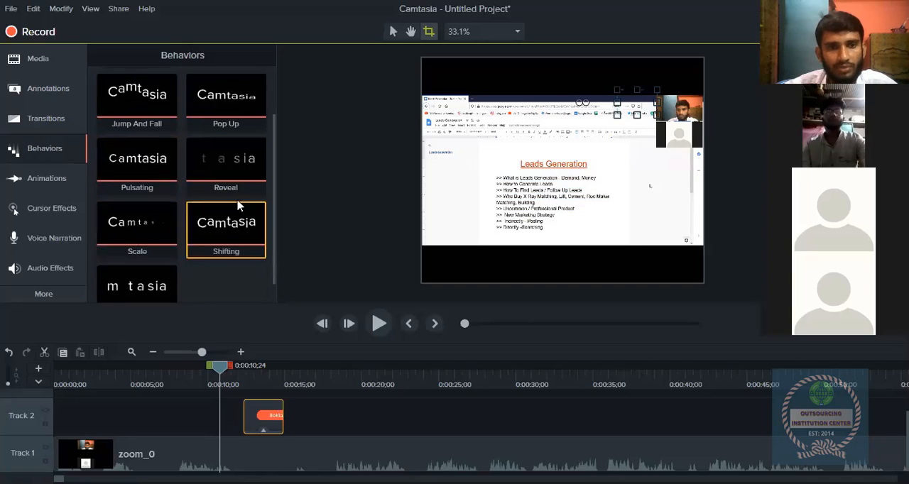
pyautogui.click(39, 178)
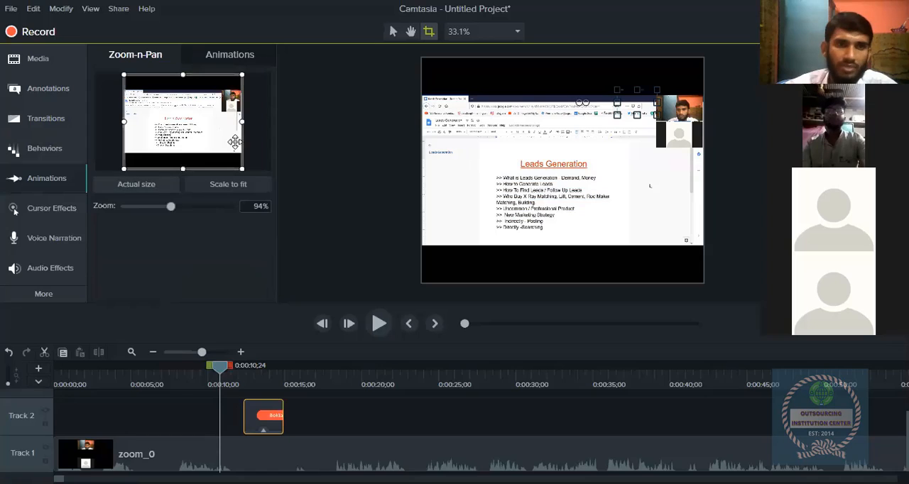
pyautogui.click(64, 213)
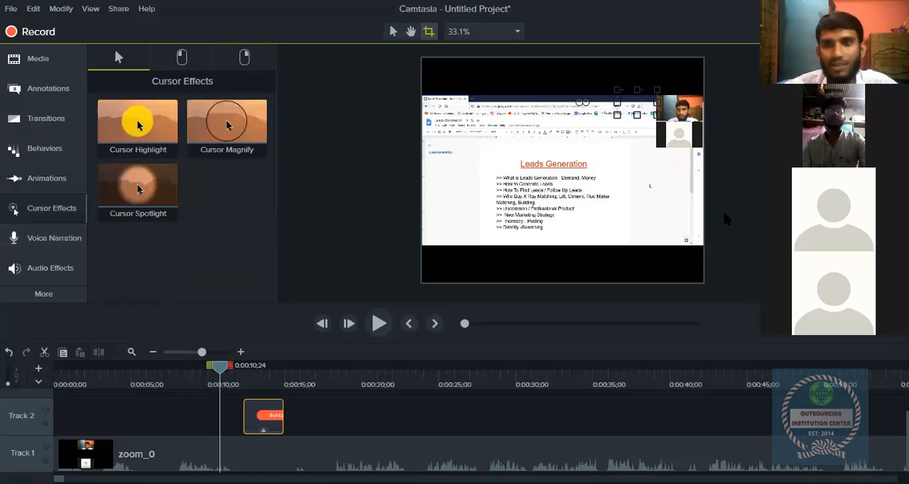
# - Play the zoom_0 clip up to about 0:00:18;09 and pick the Cursor Highlight effect
pyautogui.click(552, 206)
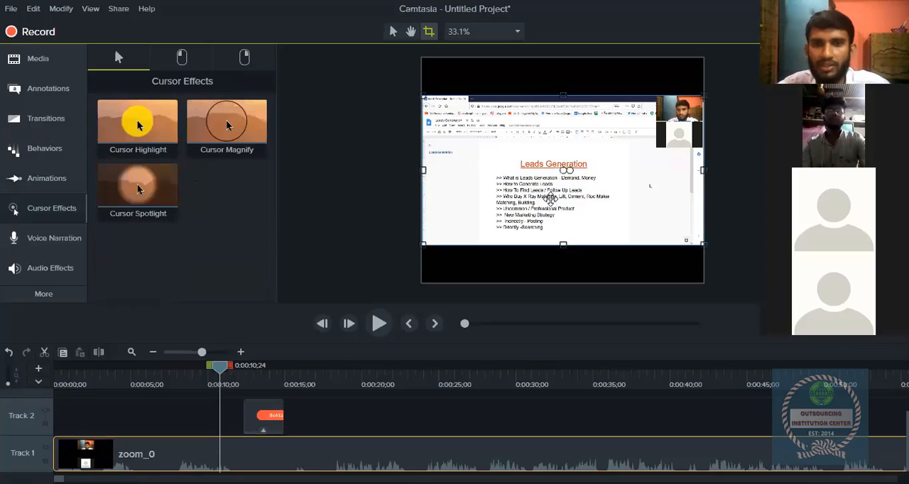
pyautogui.click(381, 325)
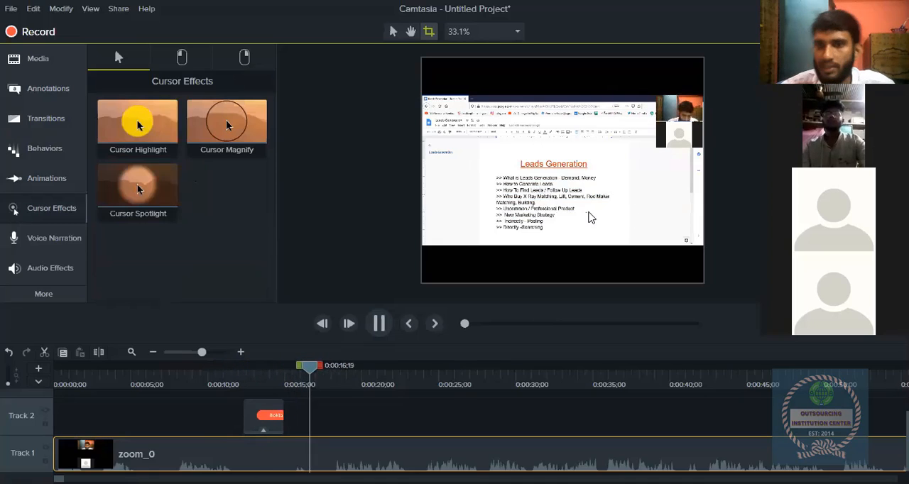
pyautogui.click(378, 325)
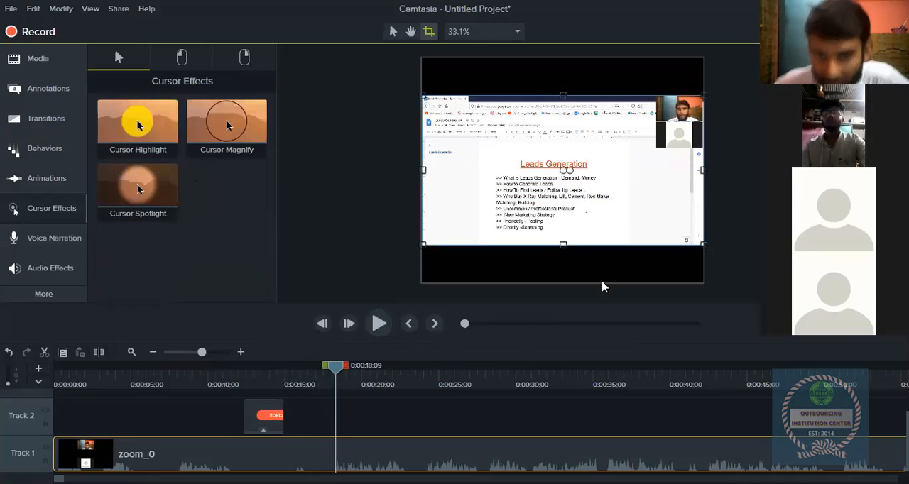
pyautogui.click(147, 125)
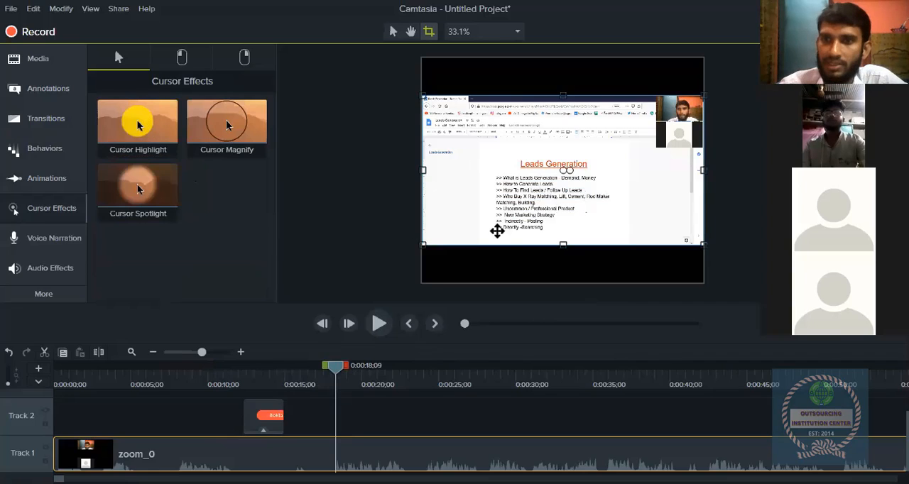
# - Browse the voice narration recording settings and the available audio effects
pyautogui.click(66, 249)
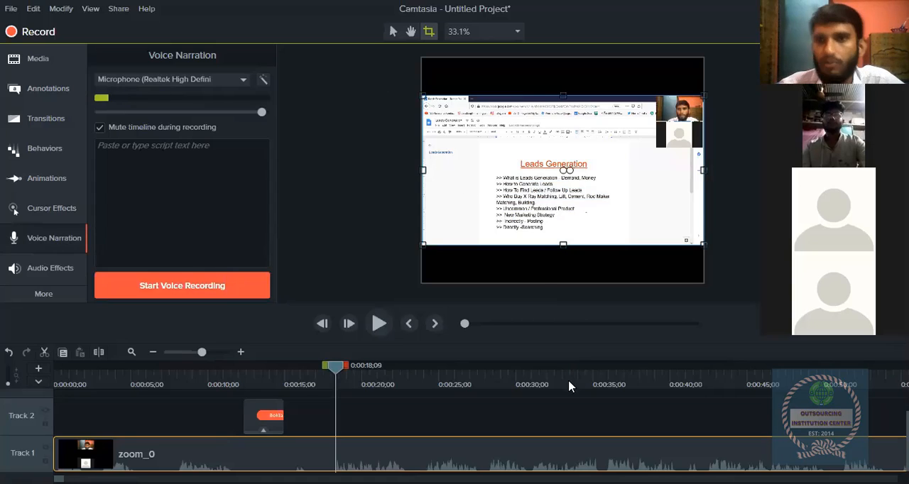
pyautogui.click(21, 266)
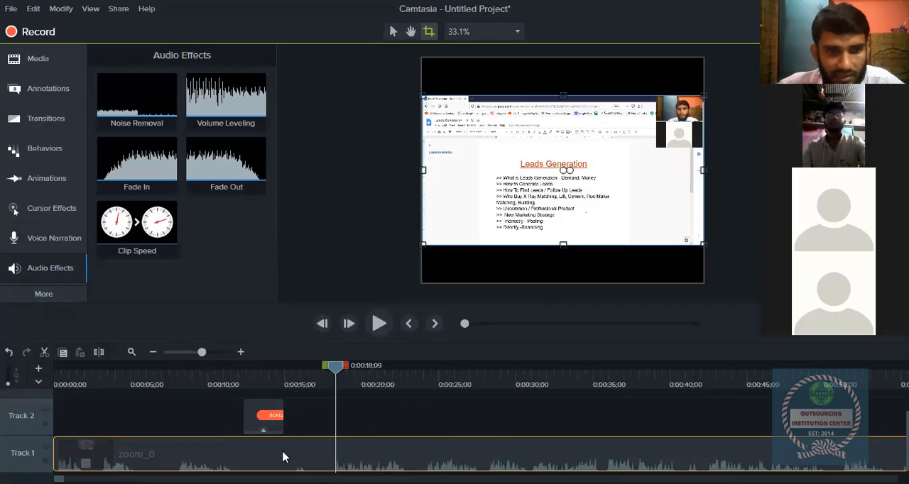
# - Delete the orange annotation clip from Track 2
pyautogui.rightClick(264, 424)
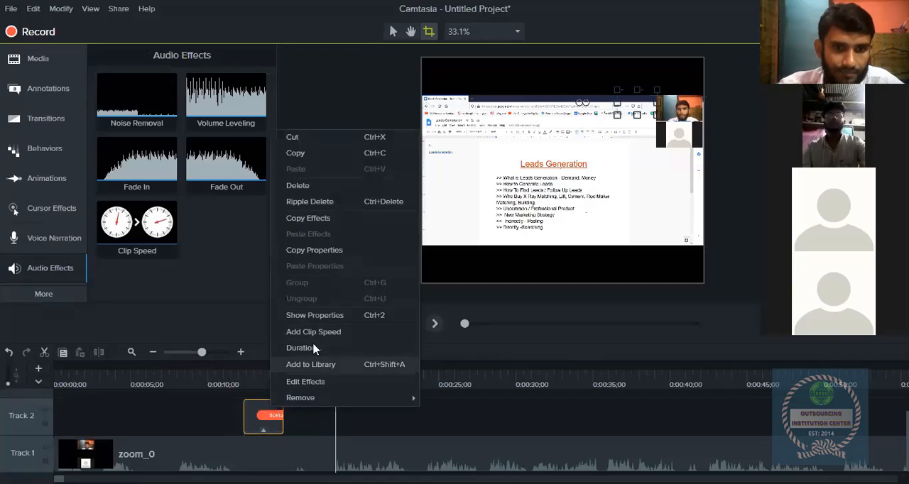
pyautogui.click(297, 186)
# - Select the zoom_0 clip, return the playhead to 0:00:00;00 and pick the Noise Removal audio effect
pyautogui.click(213, 455)
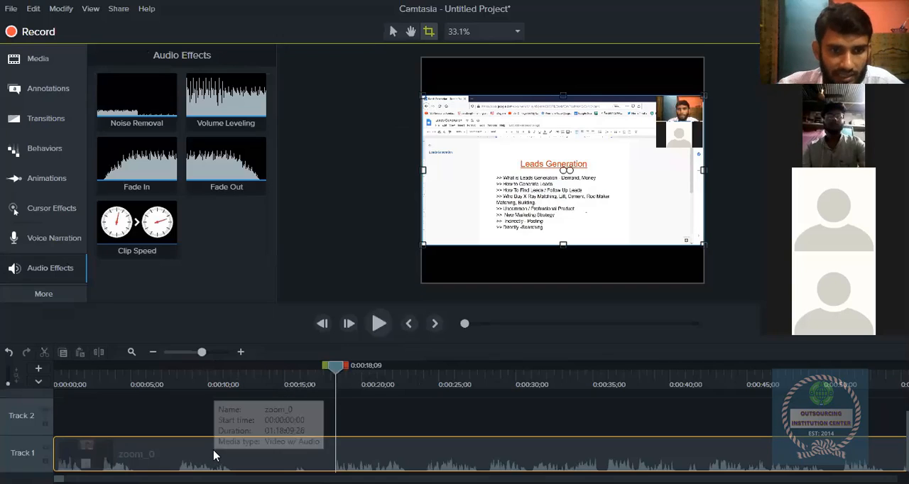
pyautogui.moveTo(341, 367); pyautogui.dragTo(57, 368)
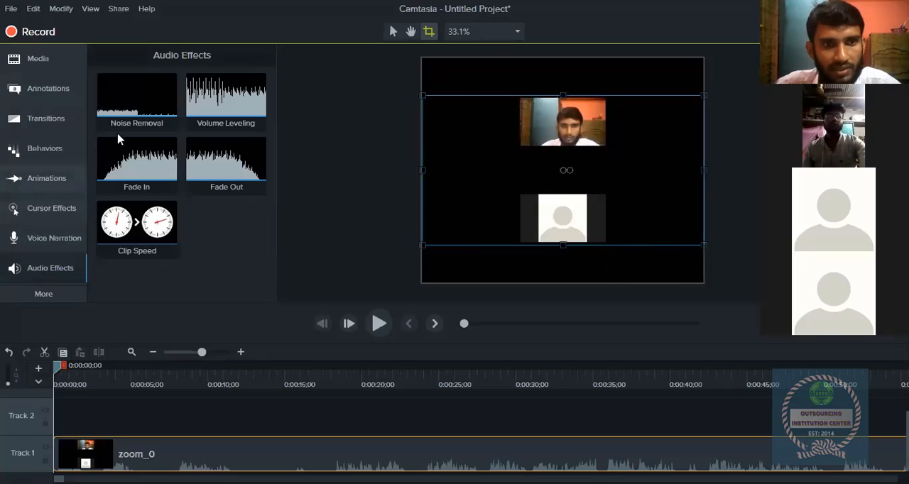
pyautogui.rightClick(155, 108)
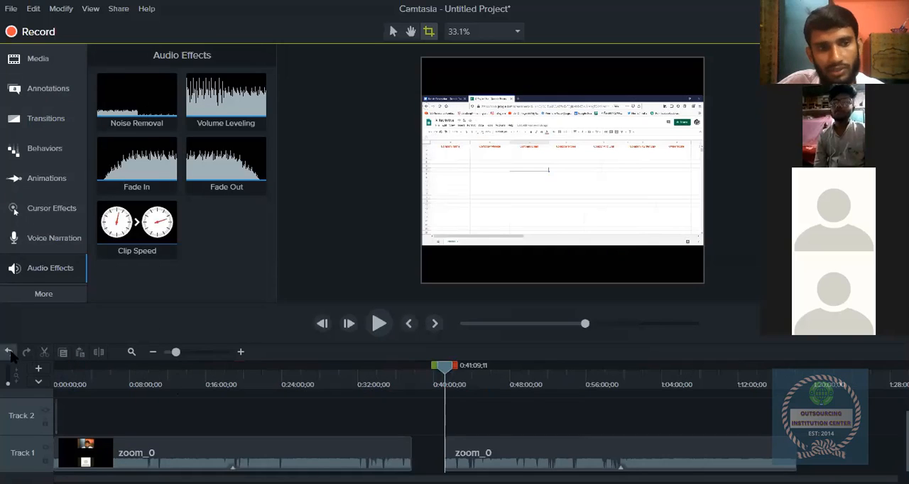
# - Undo, redo and again undo the removal of the zoom_0 section between about 0:37:47 and 0:41:09;11
pyautogui.click(9, 353)
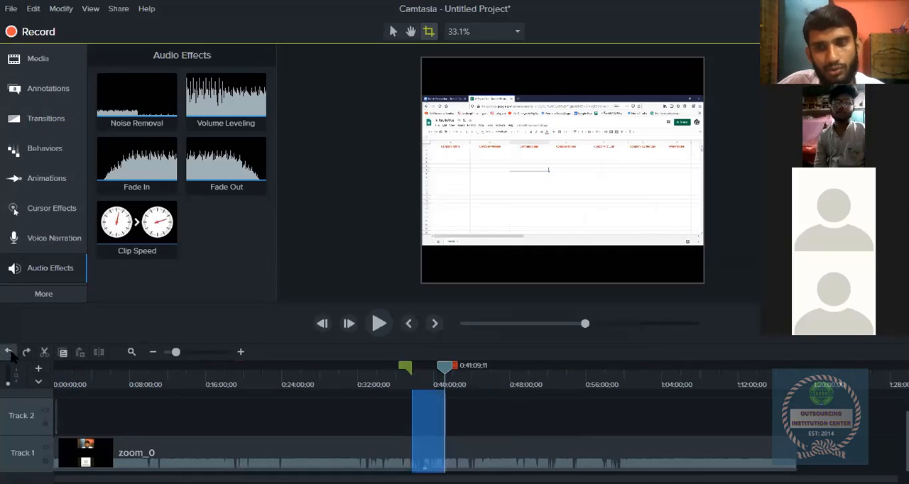
pyautogui.click(26, 352)
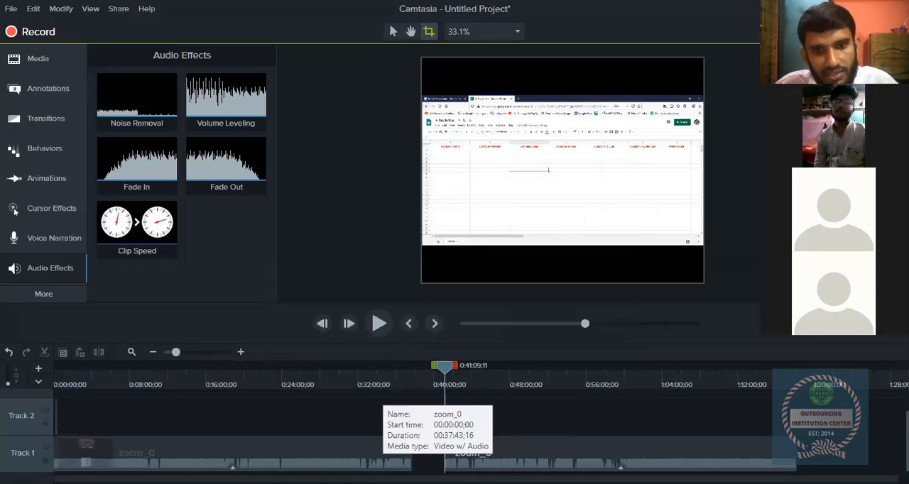
pyautogui.hotkey('ctrl', 'z')
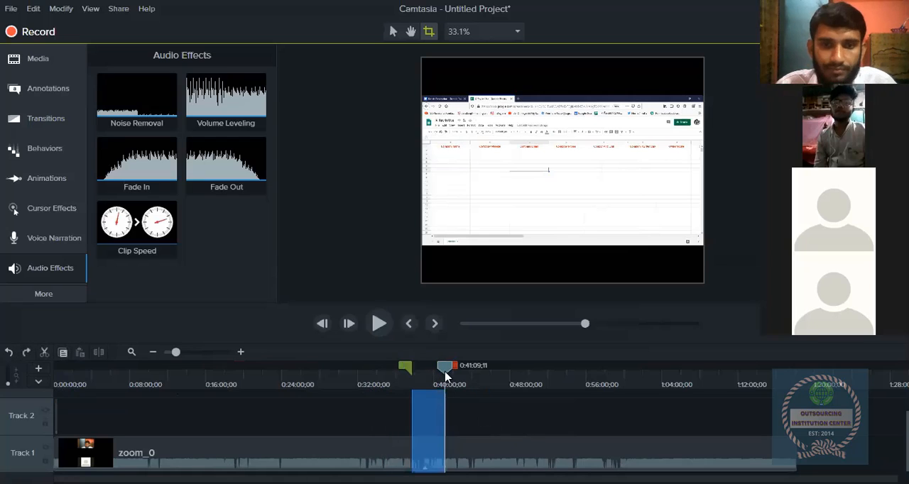
# - Collapse the timeline selection at 0:37:47;22 and return the playhead to the start of the timeline
pyautogui.click(414, 370)
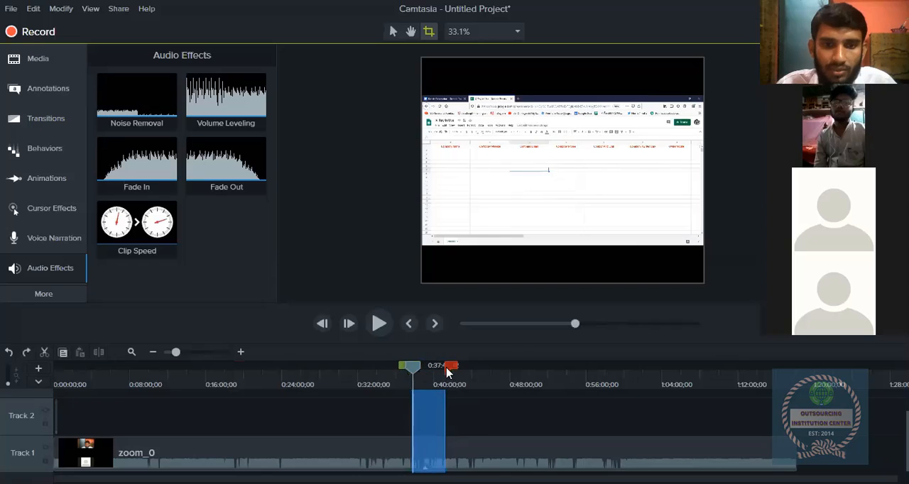
pyautogui.moveTo(447, 371); pyautogui.dragTo(410, 366)
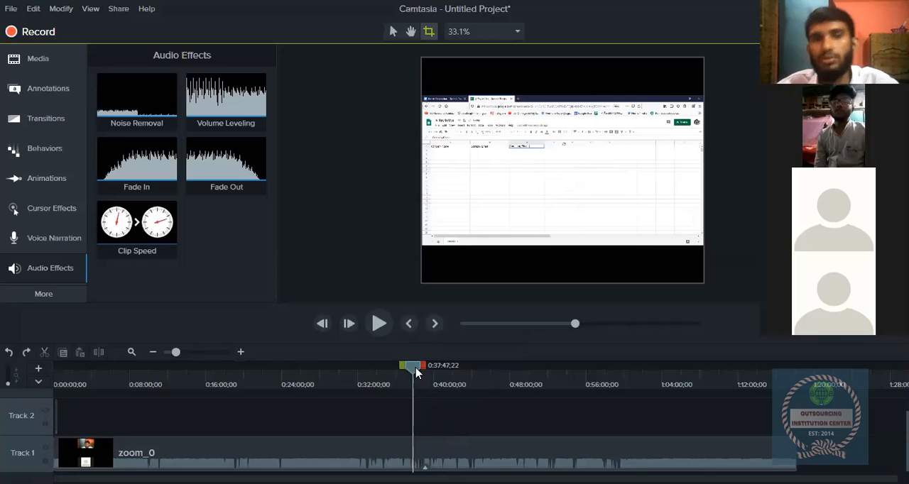
pyautogui.moveTo(414, 369); pyautogui.dragTo(43, 425)
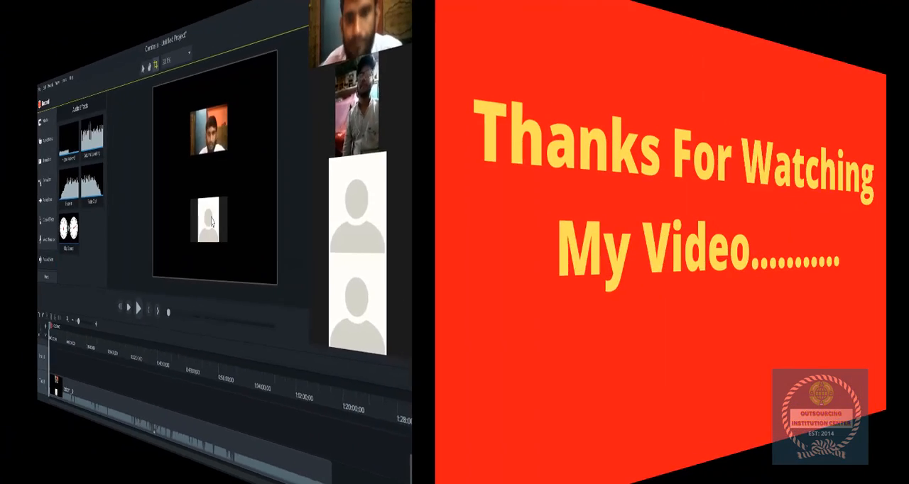